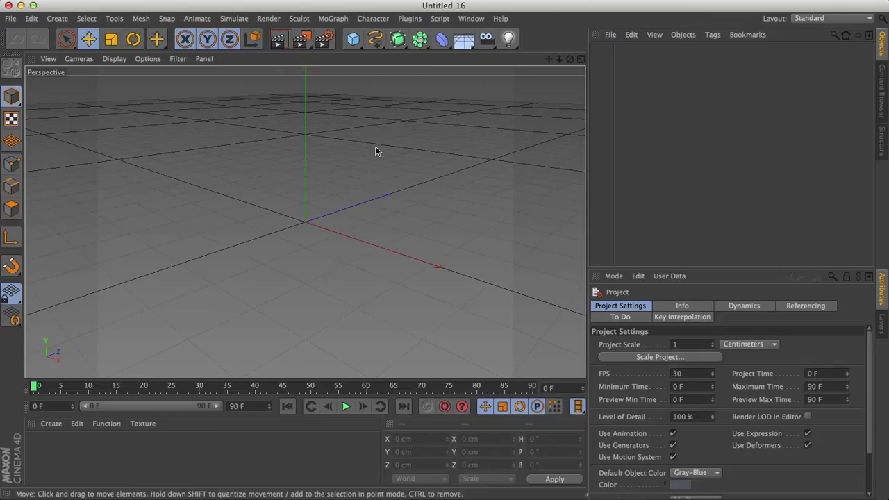
- Add a floor and a cube, and raise the cube to sit on the floor
{"action": "left_click", "coordinate": [464, 39]}
{"action": "left_click", "coordinate": [353, 40]}
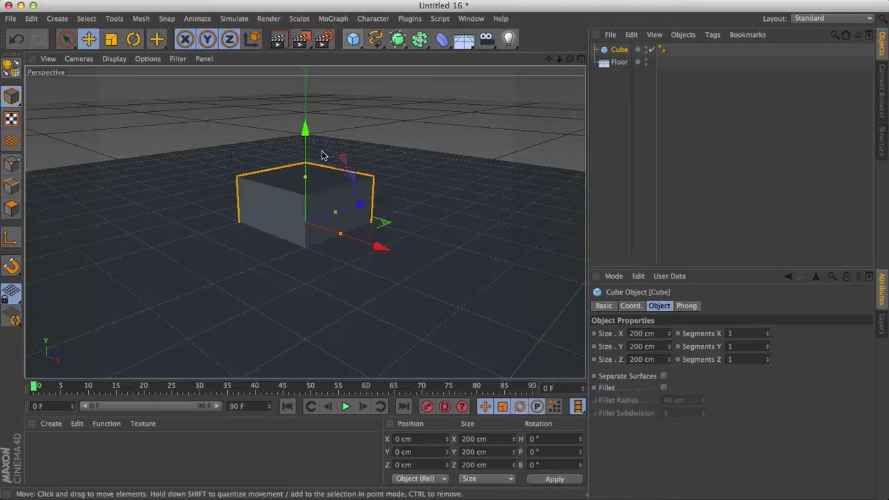
{"action": "left_click_drag", "start_coordinate": [305, 236], "coordinate": [309, 206]}
{"action": "scroll", "coordinate": [305, 223], "scroll_direction": "down", "scroll_amount": 3}
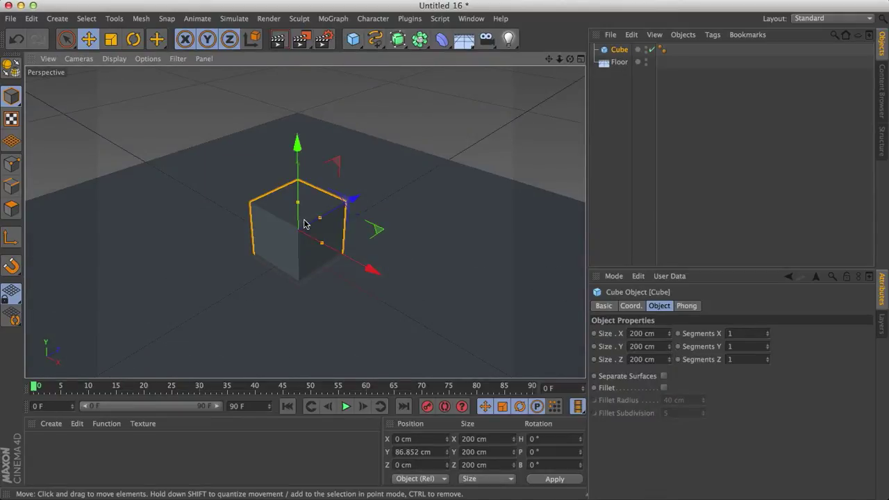
{"action": "left_click_drag", "start_coordinate": [305, 223], "coordinate": [251, 198], "text": "alt"}
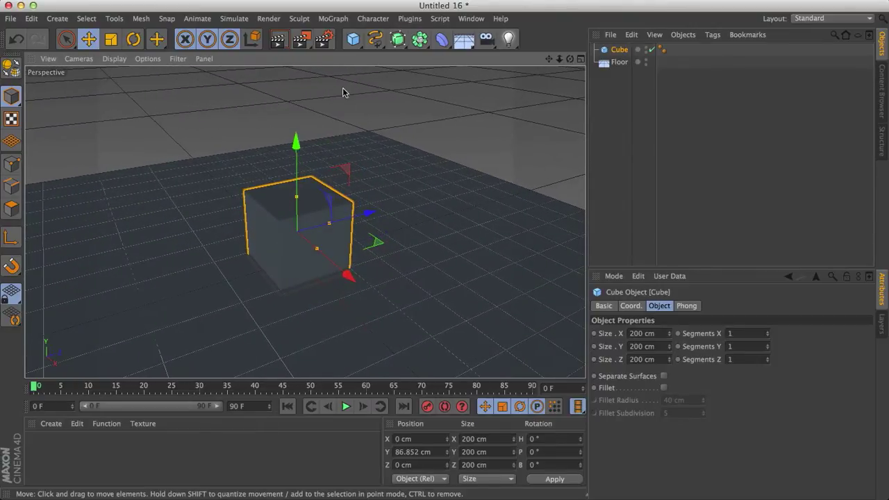
- Add a 400 cm plane high above the cube, tilted to −53.764° pitch
{"action": "left_click_drag", "start_coordinate": [353, 39], "coordinate": [410, 75]}
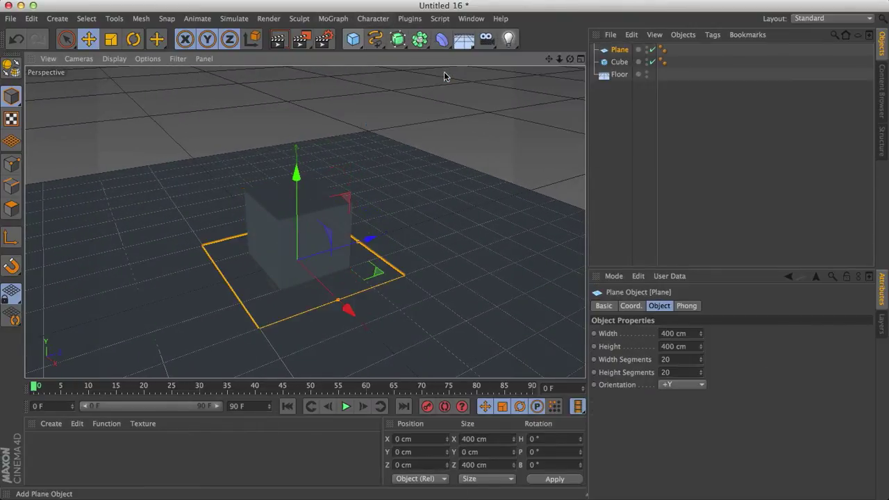
{"action": "left_click_drag", "start_coordinate": [301, 189], "coordinate": [299, 82]}
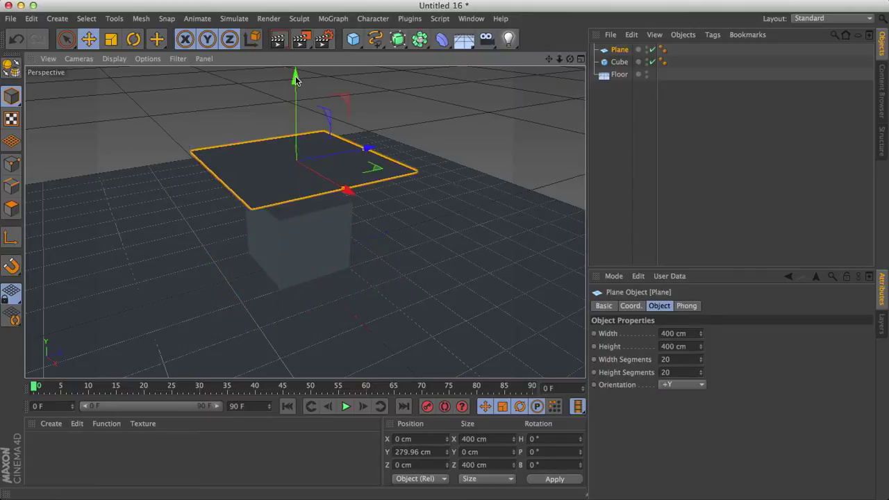
{"action": "key", "text": "r"}
{"action": "left_click_drag", "start_coordinate": [267, 123], "coordinate": [396, 182]}
{"action": "key", "text": "9"}
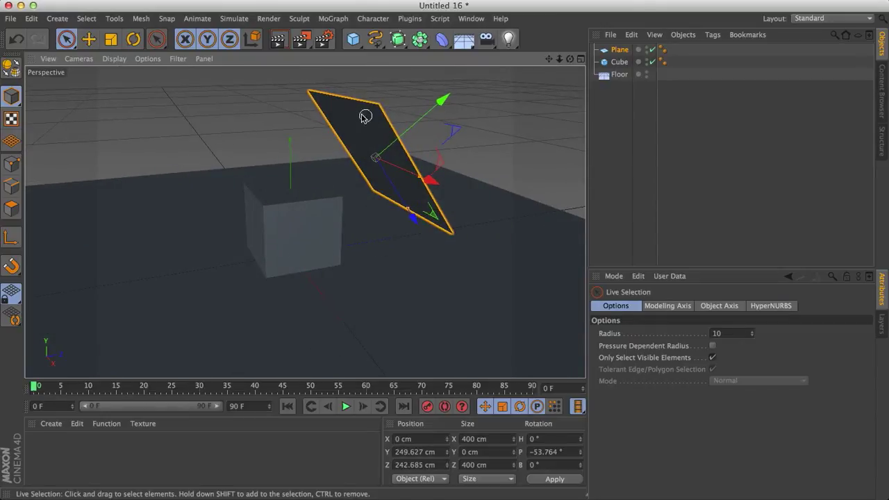
- Create a new material, Mat, and enable its Luminance channel
{"action": "left_click", "coordinate": [51, 423]}
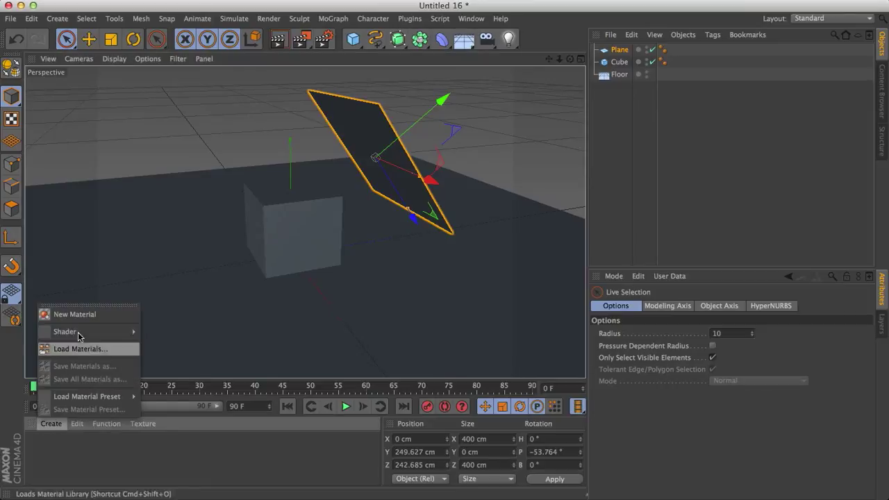
{"action": "left_click", "coordinate": [75, 315]}
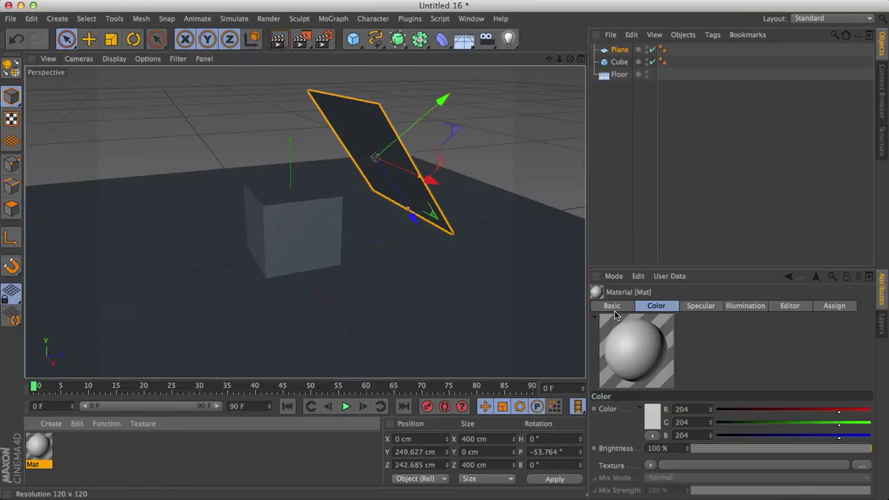
{"action": "left_click", "coordinate": [650, 447]}
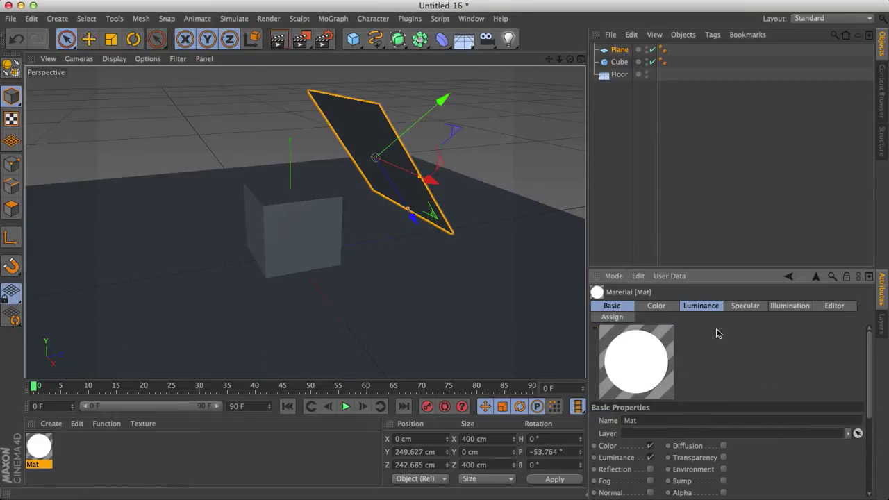
{"action": "left_click", "coordinate": [709, 307]}
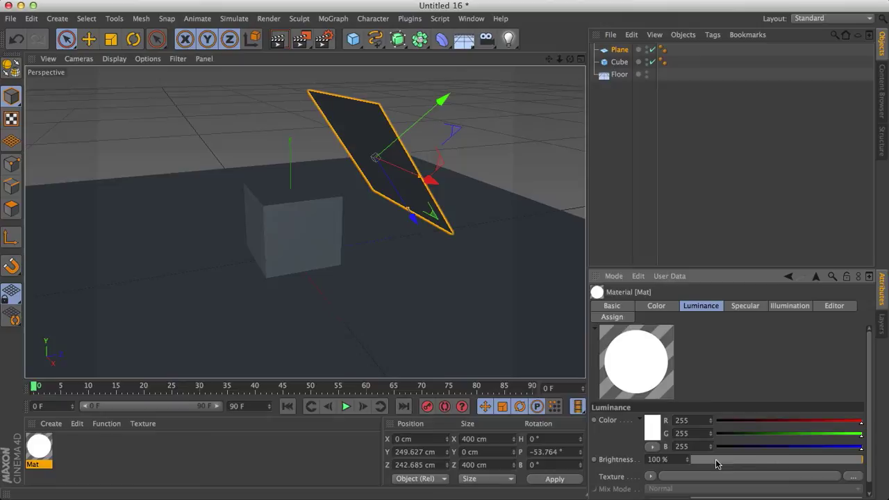
- Set Mat's luminance brightness to 100%, apply it to the plane, and render the viewport
{"action": "left_click_drag", "start_coordinate": [718, 464], "coordinate": [750, 461]}
{"action": "left_click", "coordinate": [676, 458]}
{"action": "type", "text": "150"}
{"action": "key", "text": "Return"}
{"action": "left_click", "coordinate": [665, 460]}
{"action": "type", "text": "100"}
{"action": "key", "text": "Return"}
{"action": "left_click_drag", "start_coordinate": [43, 455], "coordinate": [353, 126]}
{"action": "key", "text": "ctrl+r"}
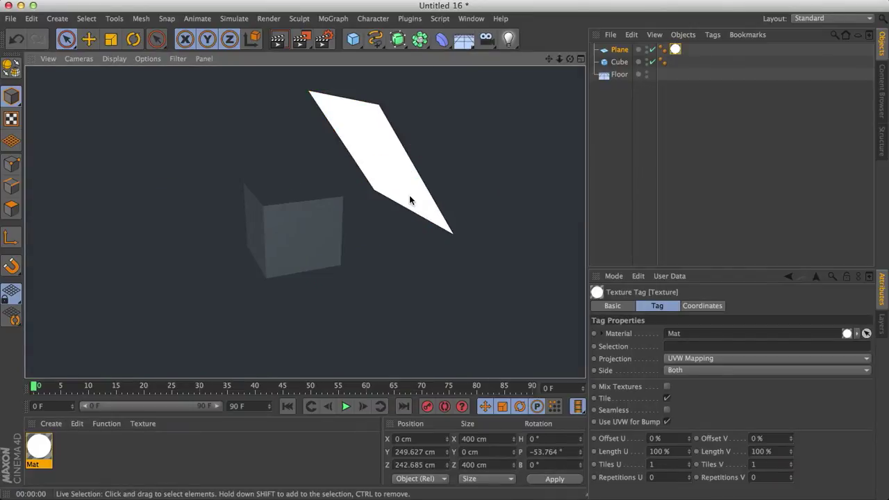
- Add Global Illumination in Render Settings and render the viewport
{"action": "left_click", "coordinate": [325, 41]}
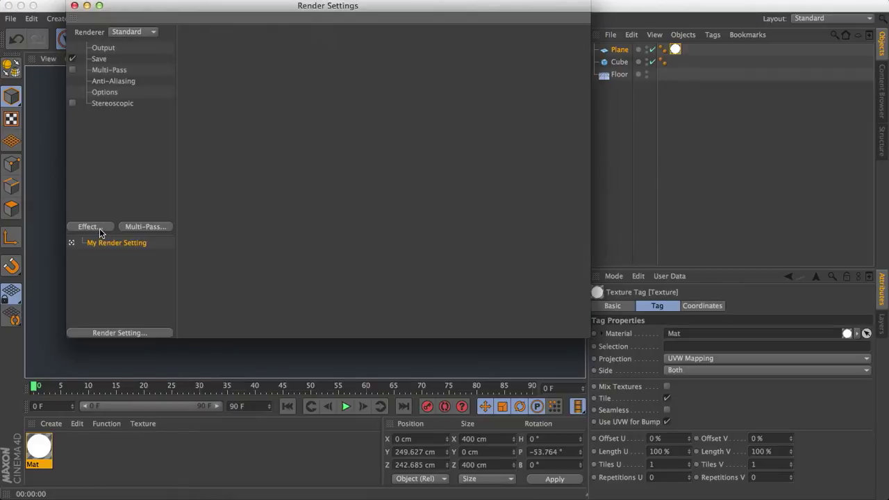
{"action": "left_click", "coordinate": [99, 228]}
{"action": "left_click", "coordinate": [166, 347]}
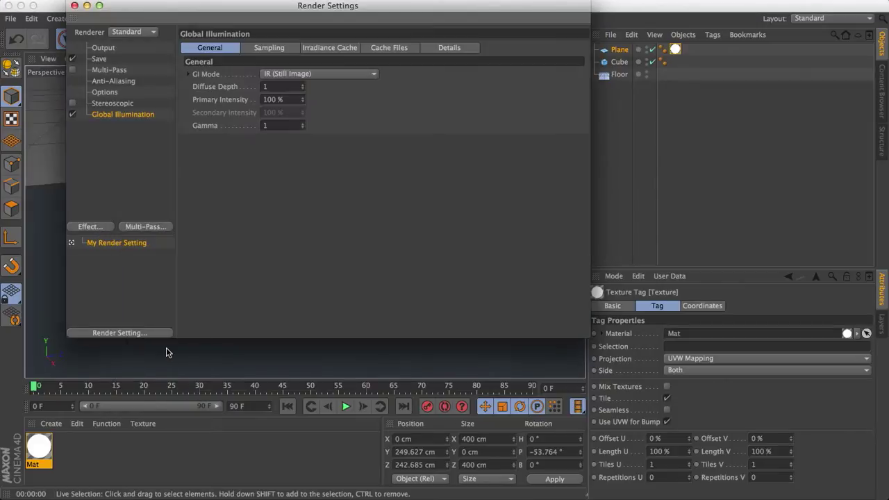
{"action": "left_click", "coordinate": [74, 5]}
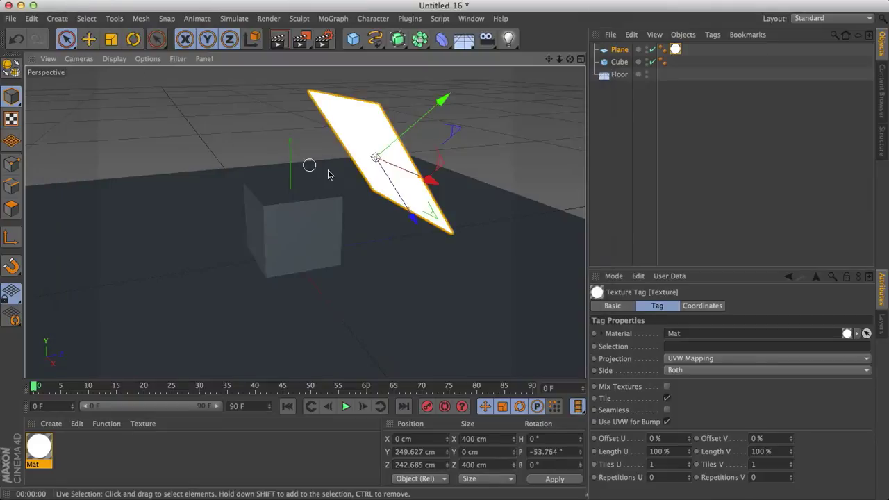
{"action": "key", "text": "super+r"}
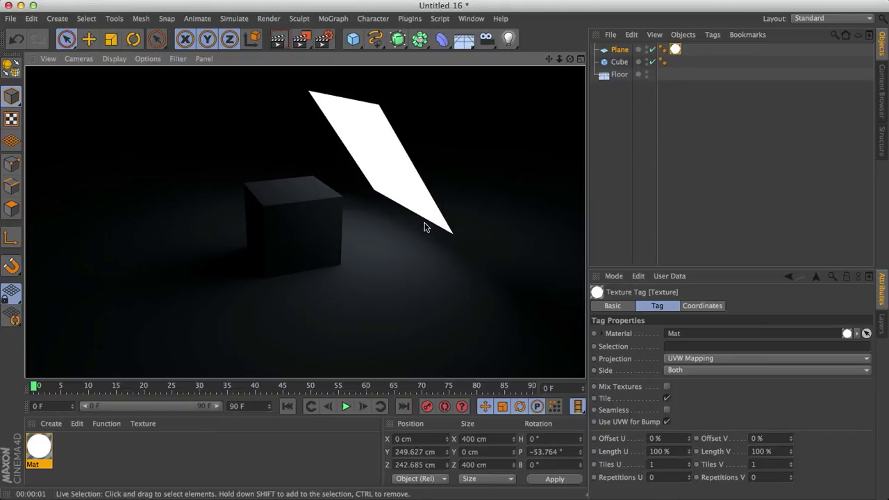
- Rotate the plane nearly upright to −78.43° pitch, move it beside the cube, and re-render
{"action": "left_click", "coordinate": [400, 172]}
{"action": "key", "text": "r"}
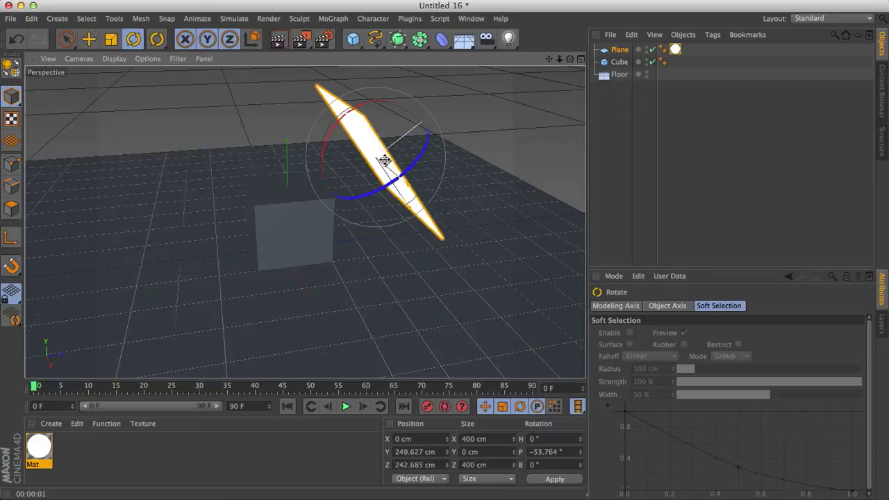
{"action": "left_click_drag", "start_coordinate": [415, 146], "coordinate": [352, 120]}
{"action": "key", "text": "space"}
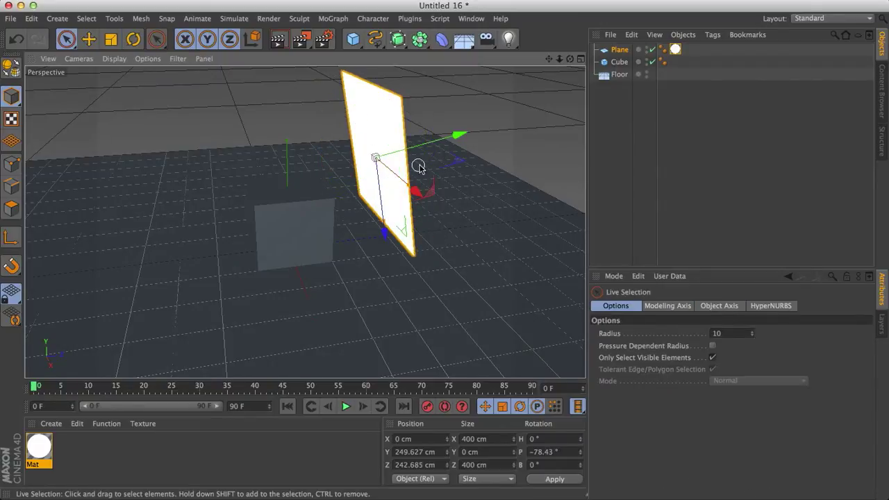
{"action": "left_click_drag", "start_coordinate": [421, 195], "coordinate": [458, 196]}
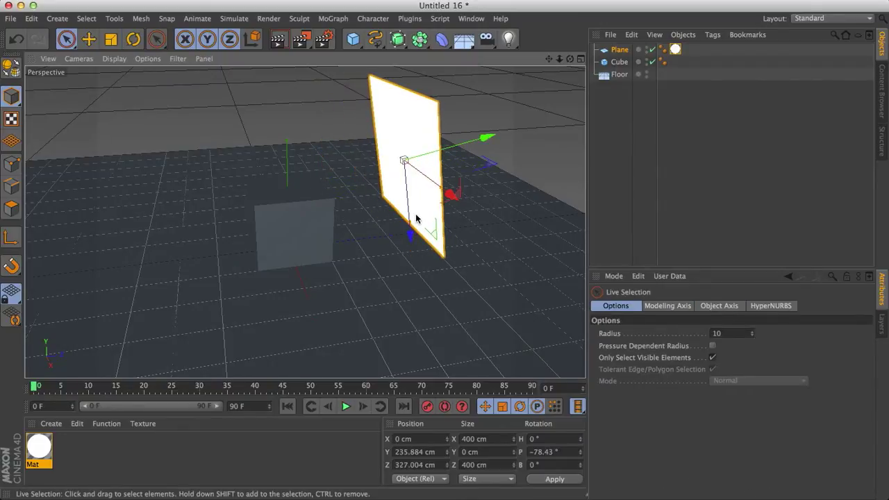
{"action": "left_click_drag", "start_coordinate": [410, 232], "coordinate": [410, 217]}
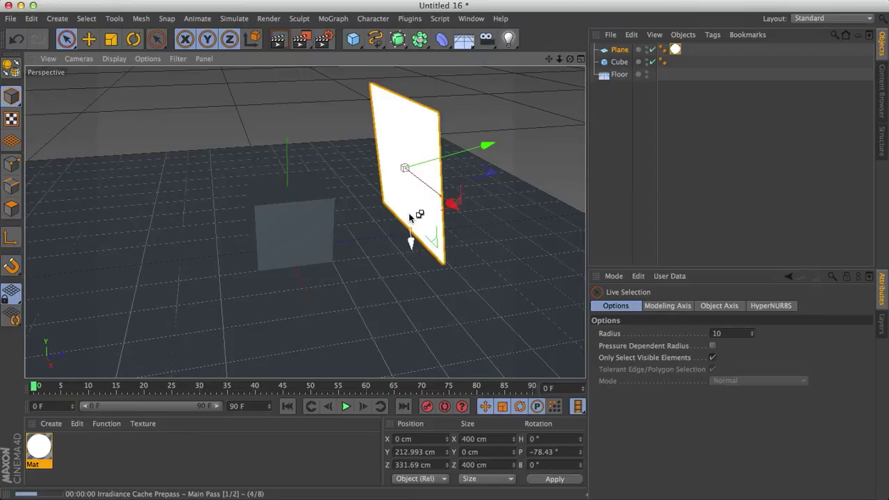
{"action": "key", "text": "ctrl+r"}
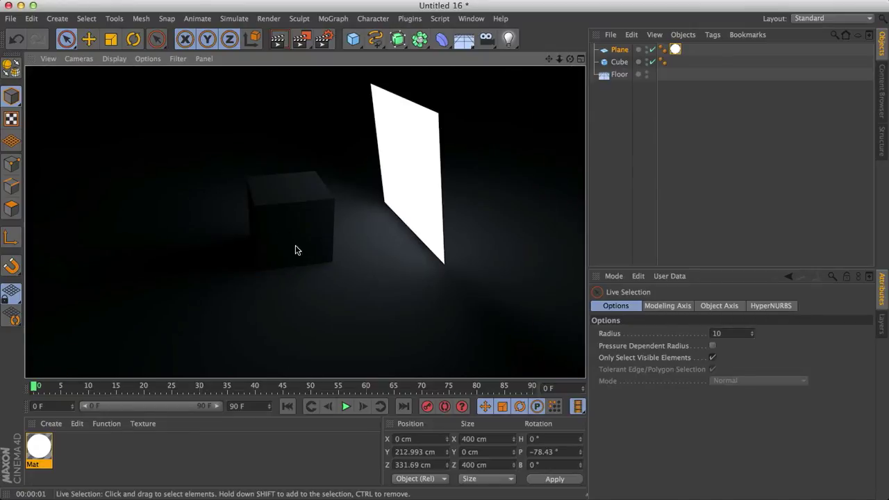
- Give the Plane a Compositing tag with Seen by Camera off, then render the view
{"action": "right_click", "coordinate": [620, 52]}
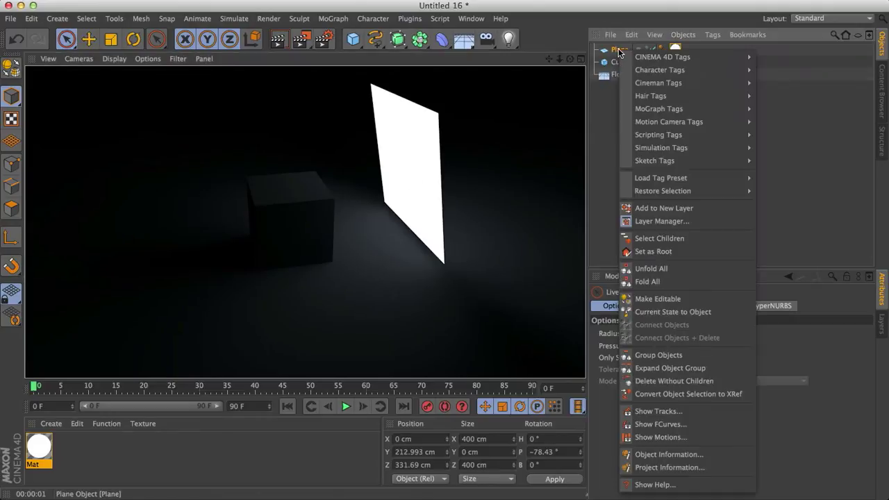
{"action": "mouse_move", "coordinate": [634, 57]}
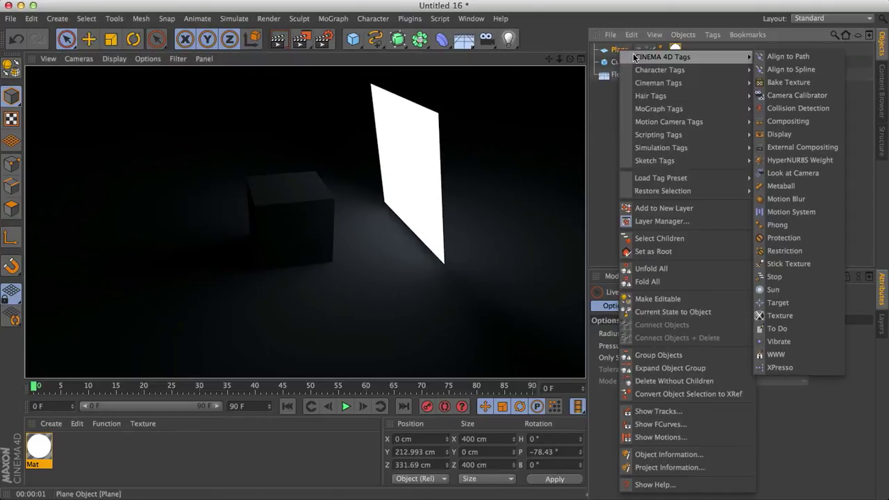
{"action": "left_click", "coordinate": [789, 122]}
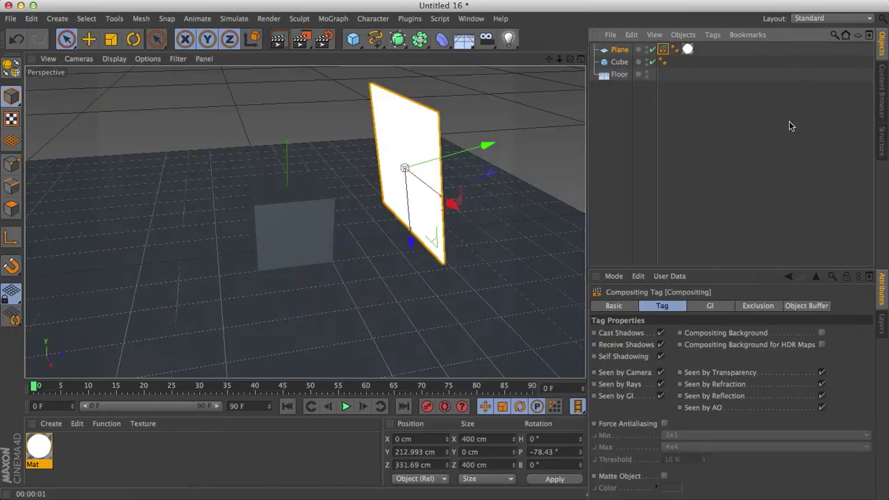
{"action": "left_click", "coordinate": [660, 373]}
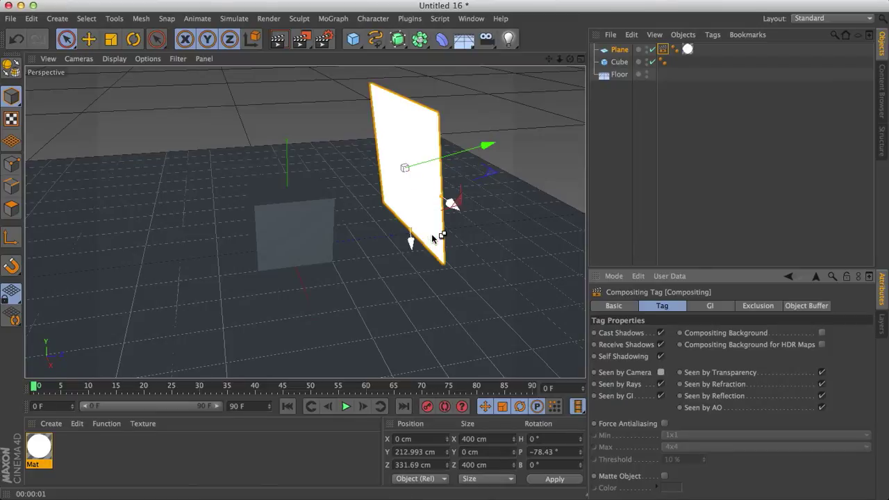
{"action": "key", "text": "super+r"}
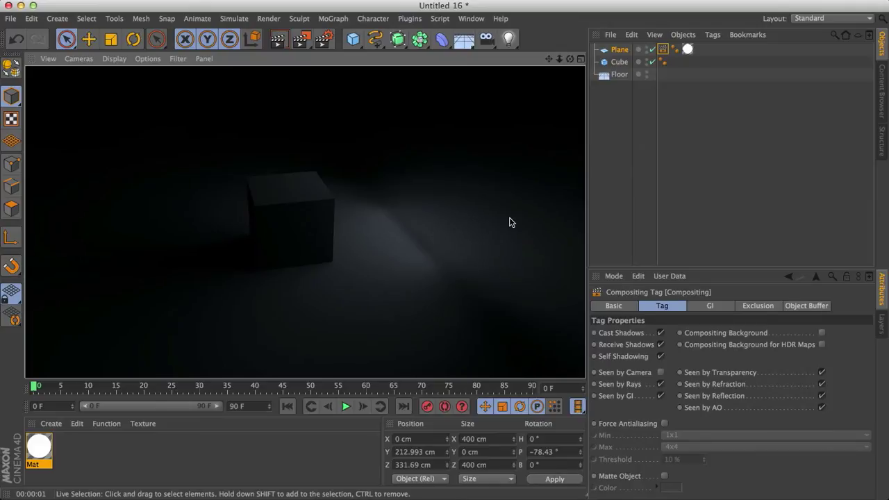
{"action": "left_click", "coordinate": [621, 119]}
- Hide the plane and add a raised cube sized 400 × 400 × 10 cm
{"action": "left_click", "coordinate": [647, 48]}
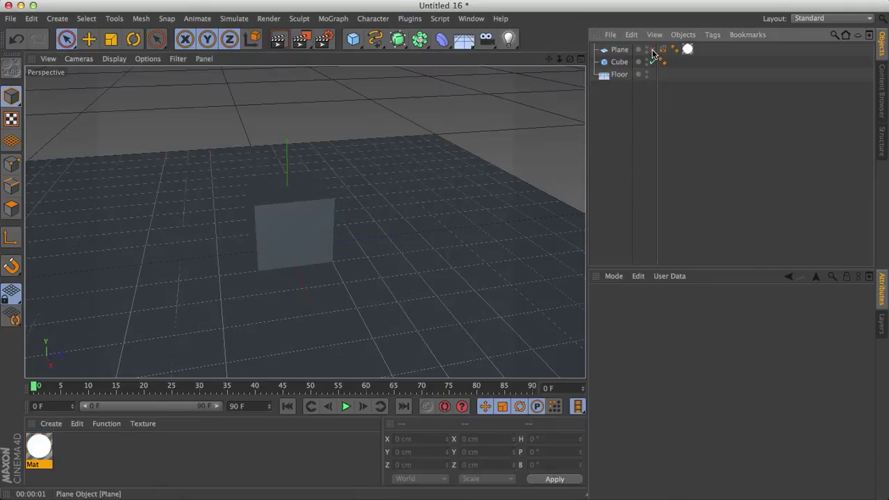
{"action": "left_click", "coordinate": [354, 40]}
{"action": "left_click_drag", "start_coordinate": [288, 164], "coordinate": [287, 94]}
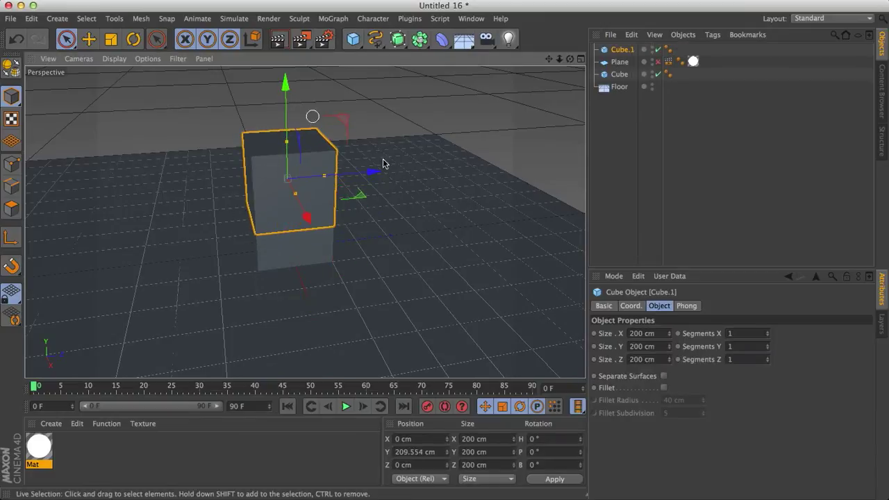
{"action": "left_click", "coordinate": [656, 334]}
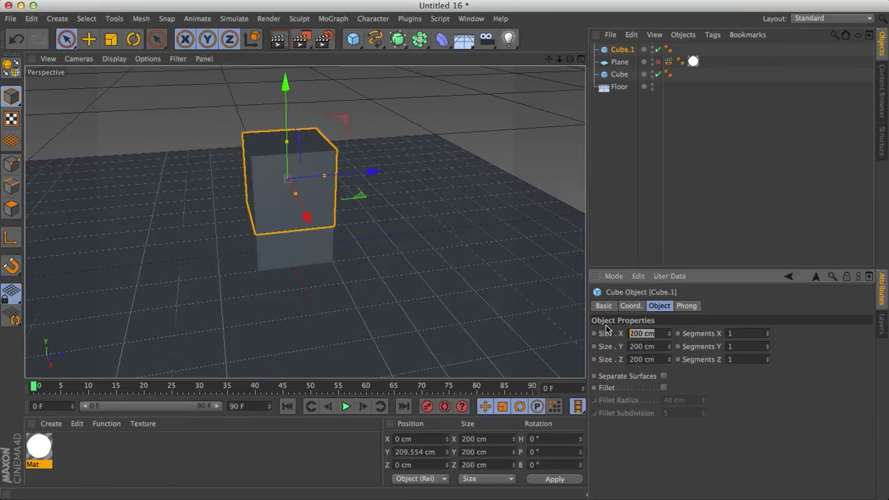
{"action": "type", "text": "400"}
{"action": "key", "text": "Tab"}
{"action": "type", "text": "400"}
{"action": "key", "text": "Tab"}
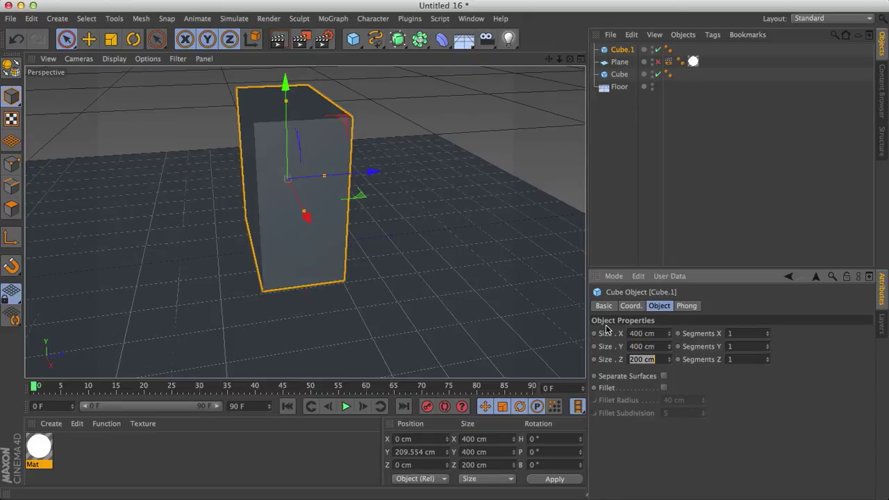
{"action": "type", "text": "10"}
{"action": "key", "text": "Tab"}
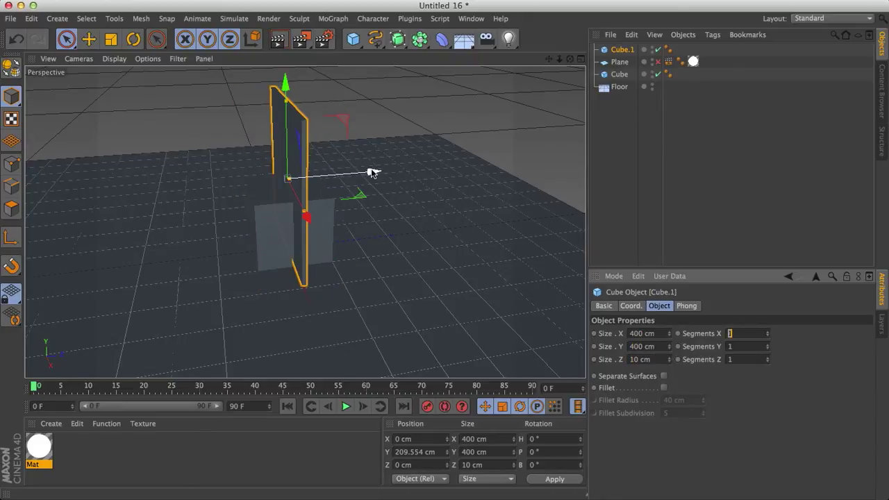
- Push the slab back, convert it to editable polygons, and select its front face
{"action": "left_click_drag", "start_coordinate": [373, 173], "coordinate": [472, 167]}
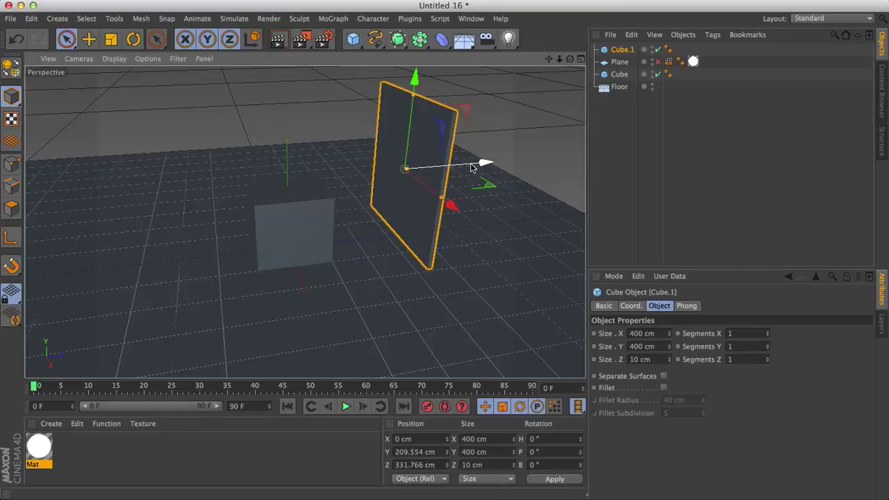
{"action": "scroll", "coordinate": [472, 174], "scroll_direction": "up", "scroll_amount": 3}
{"action": "scroll", "coordinate": [441, 185], "scroll_direction": "up", "scroll_amount": 3}
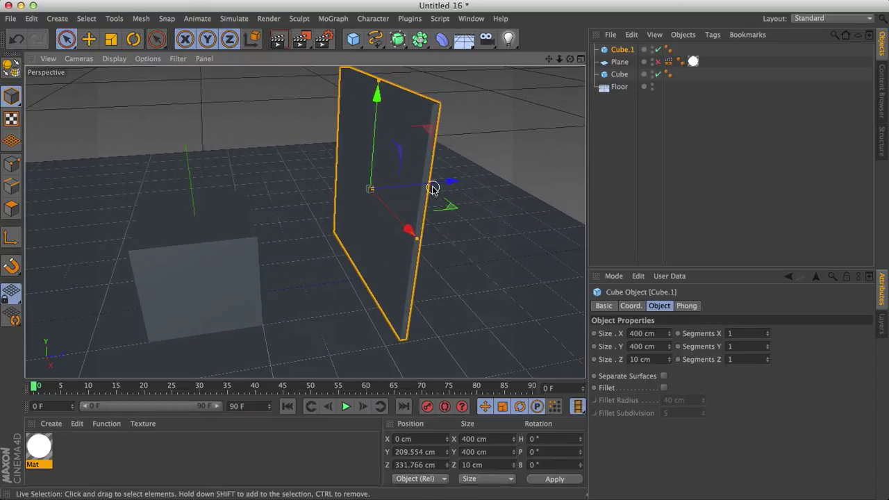
{"action": "key", "text": "c"}
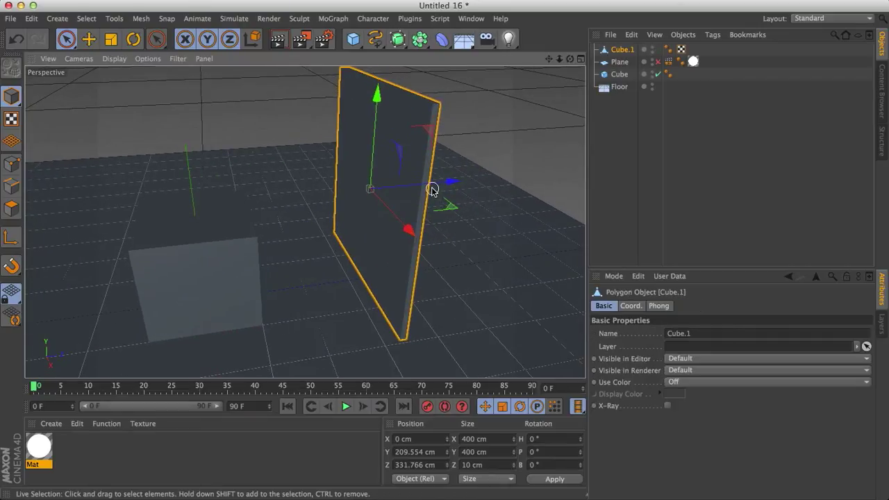
{"action": "key", "text": "Return"}
{"action": "left_click", "coordinate": [401, 169]}
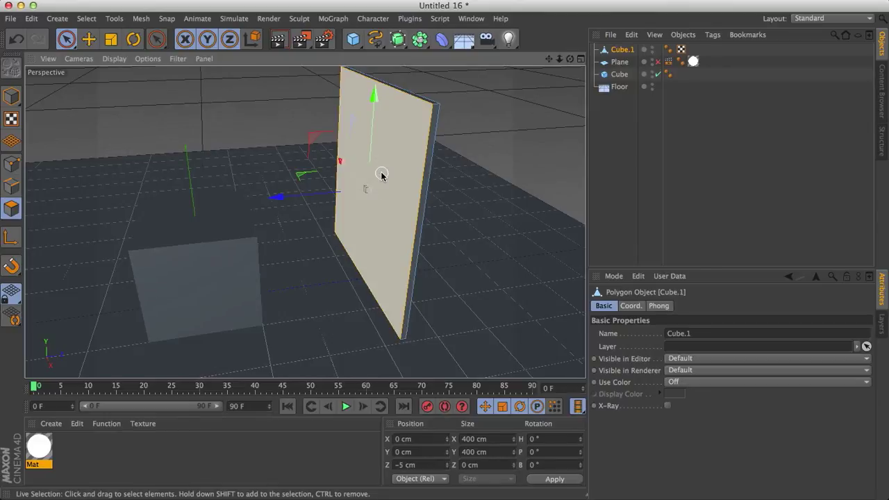
- Split the slab's front polygon off into its own object with Mesh > Commands > Split
{"action": "left_click", "coordinate": [418, 130]}
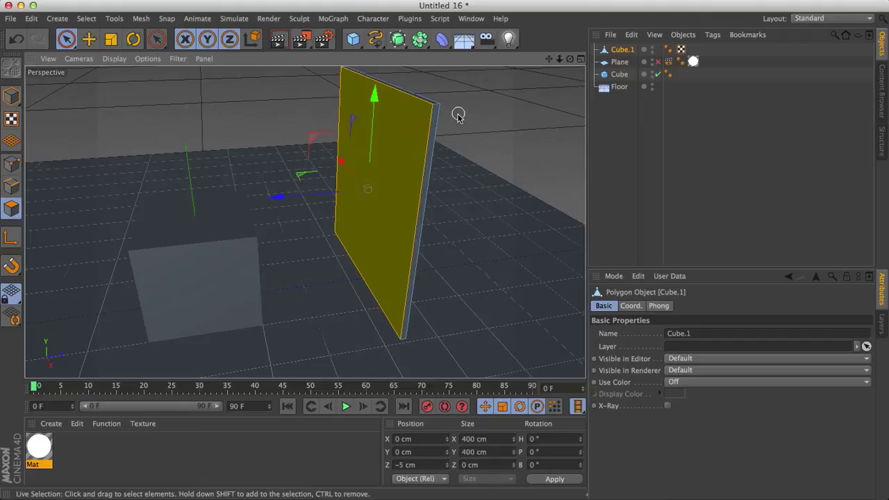
{"action": "left_click", "coordinate": [141, 19]}
{"action": "mouse_move", "coordinate": [158, 50]}
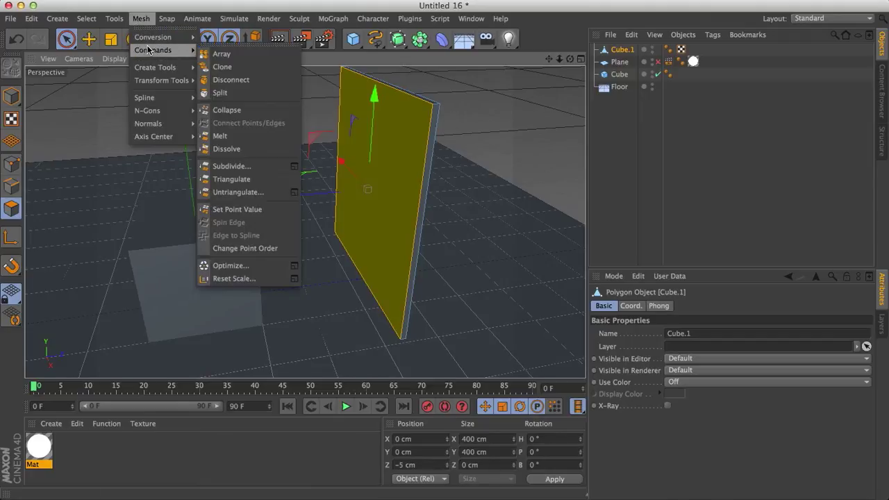
{"action": "left_click", "coordinate": [230, 95]}
{"action": "right_click", "coordinate": [424, 77]}
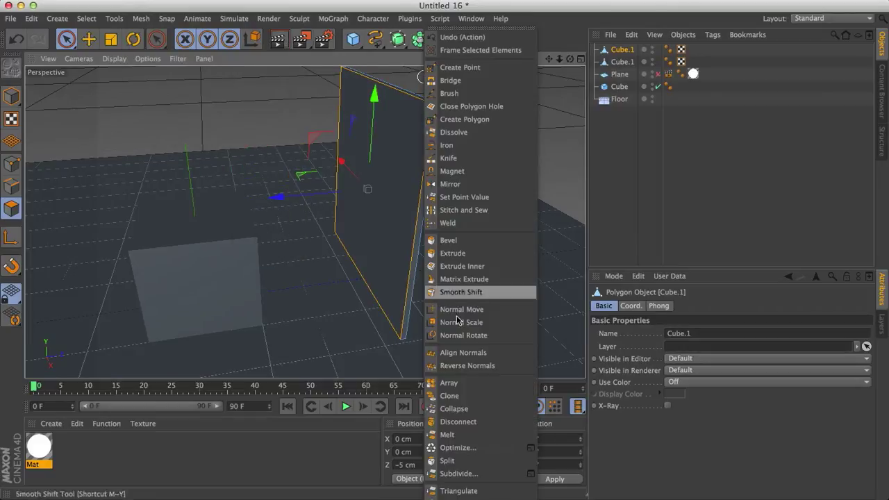
{"action": "left_click", "coordinate": [446, 464]}
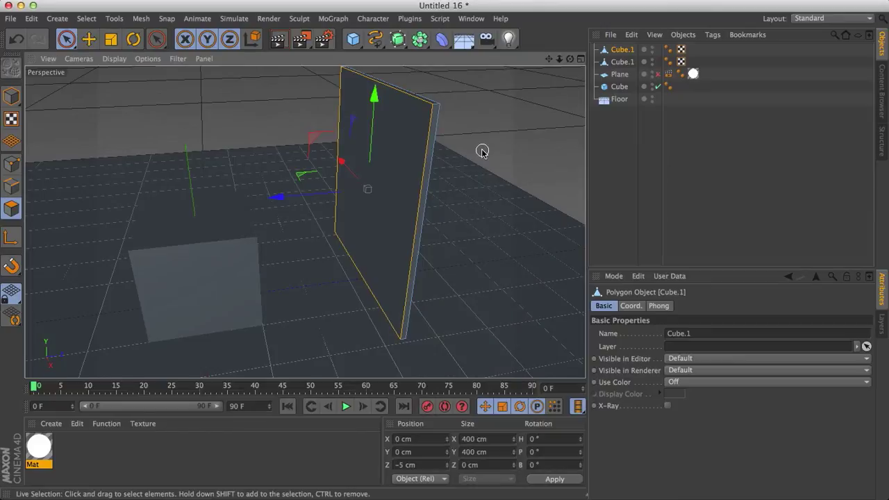
- Inspect the split-off Cube.1 panel in Model mode, undoing a trial move away from the slab
{"action": "left_click", "coordinate": [623, 61]}
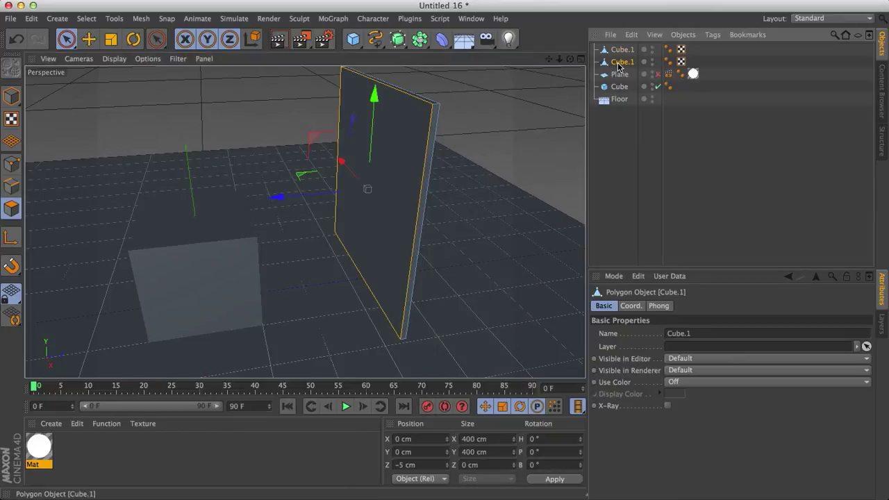
{"action": "left_click", "coordinate": [406, 152]}
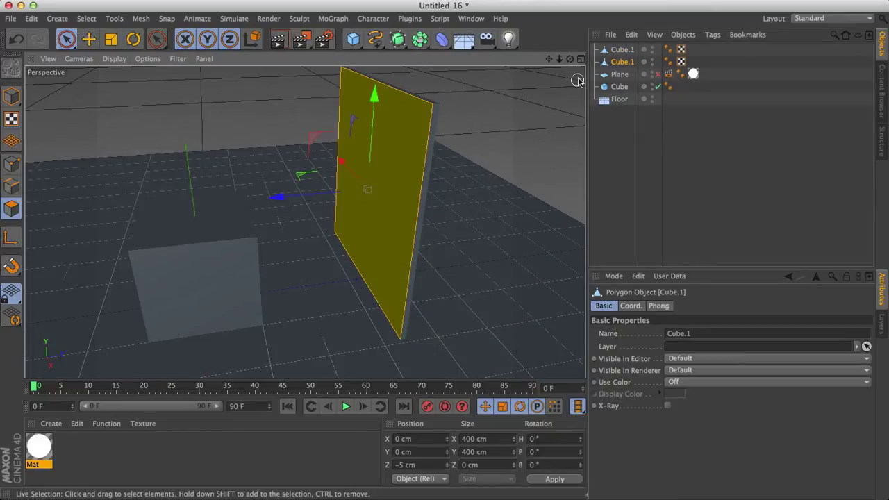
{"action": "left_click", "coordinate": [622, 50]}
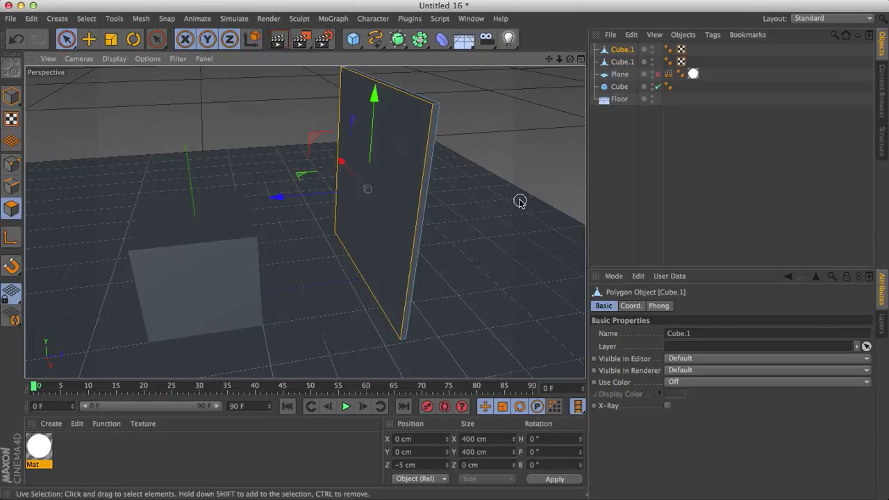
{"action": "key", "text": "Return"}
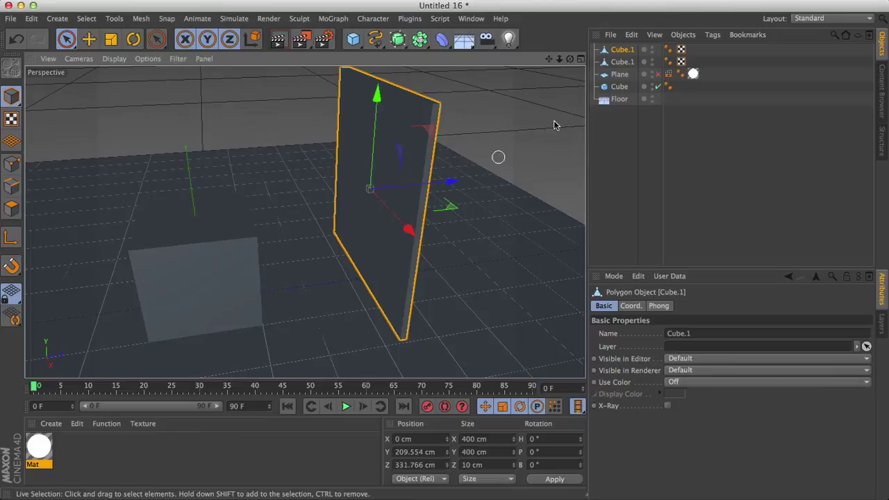
{"action": "left_click", "coordinate": [623, 61]}
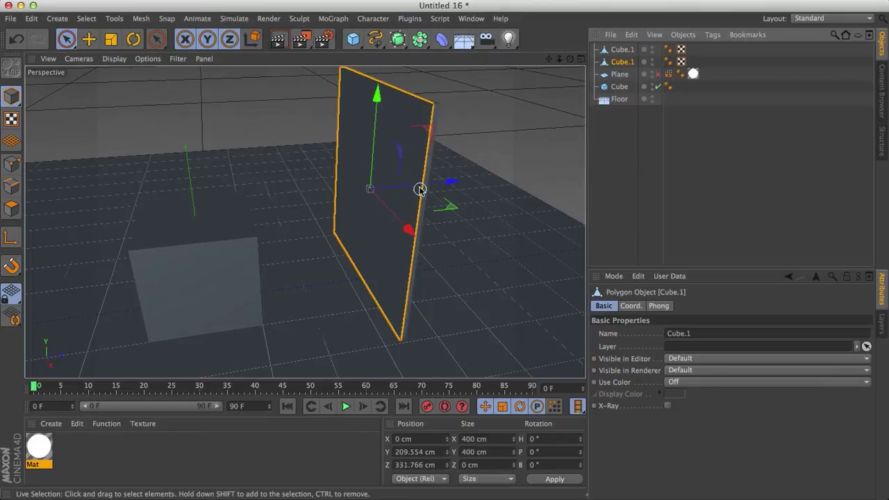
{"action": "left_click_drag", "start_coordinate": [419, 189], "coordinate": [338, 199]}
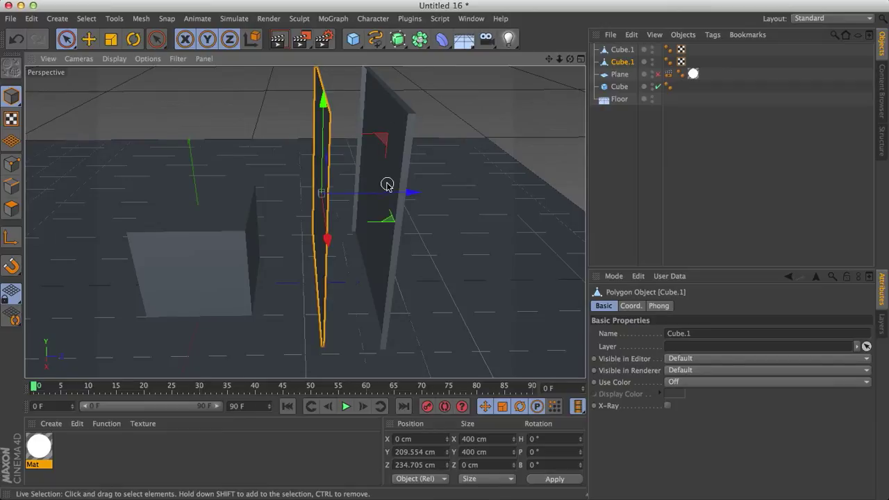
{"action": "key", "text": "super+z"}
{"action": "left_click_drag", "start_coordinate": [386, 188], "coordinate": [480, 167], "text": "alt"}
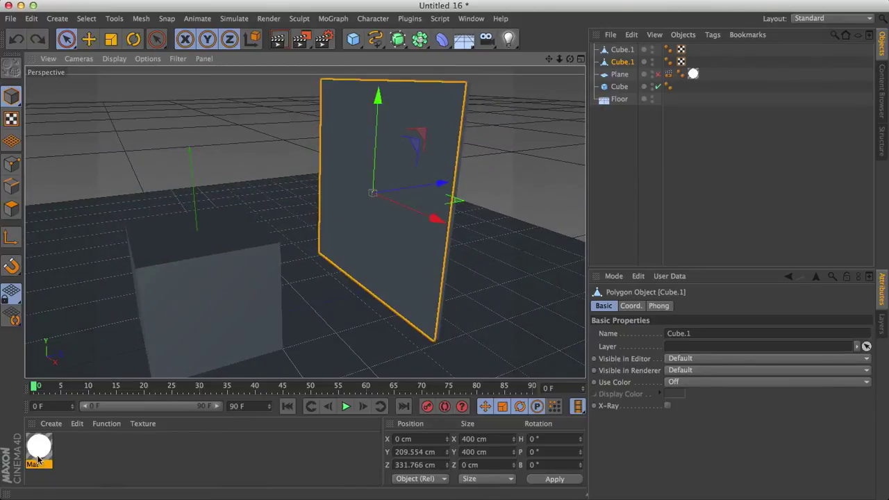
- Apply the luminous Mat material to the Cube.1 panel and render the viewport
{"action": "left_click_drag", "start_coordinate": [38, 458], "coordinate": [620, 62]}
{"action": "left_click_drag", "start_coordinate": [389, 174], "coordinate": [351, 170], "text": "alt"}
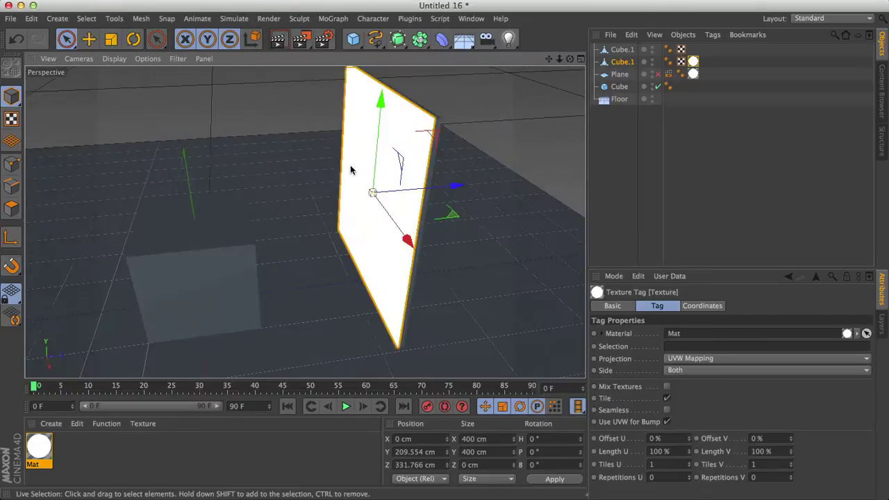
{"action": "scroll", "coordinate": [350, 169], "scroll_direction": "down", "scroll_amount": 5}
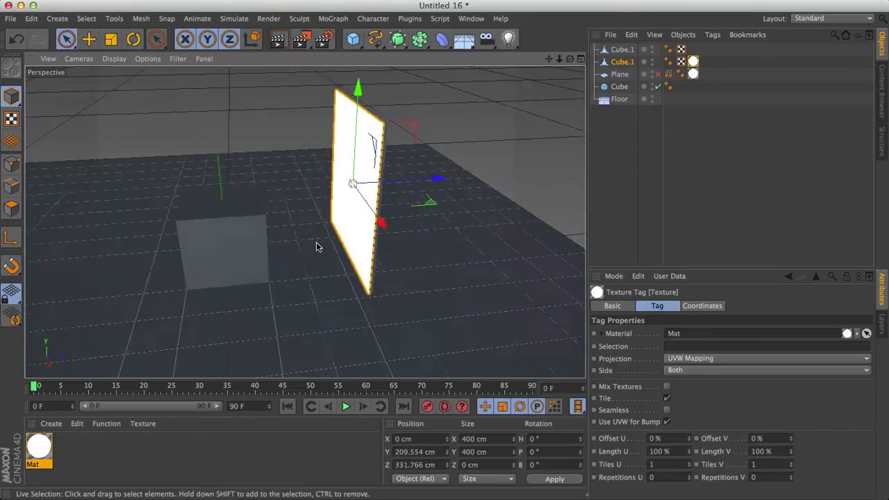
{"action": "left_click_drag", "start_coordinate": [316, 246], "coordinate": [274, 250], "text": "alt"}
{"action": "key", "text": "ctrl+r"}
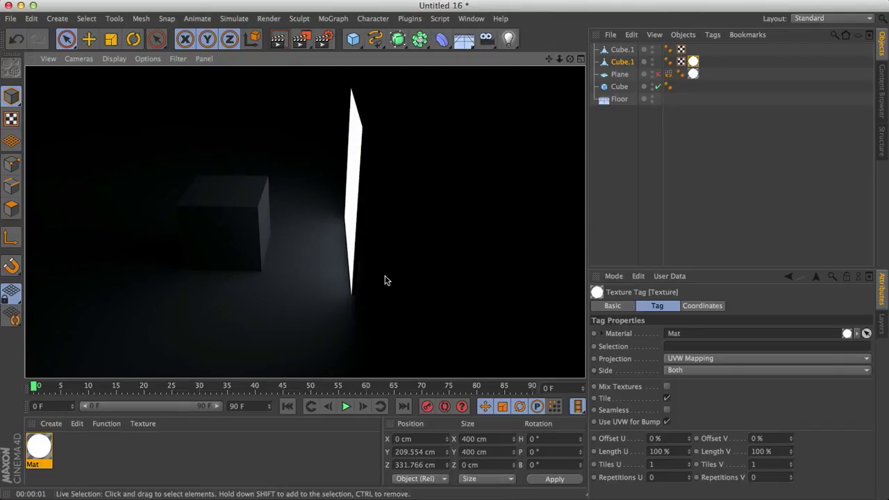
- Group both Cube.1 panels under a Null with Alt+G
{"action": "left_click", "coordinate": [620, 62]}
{"action": "left_click", "coordinate": [621, 52], "text": "shift"}
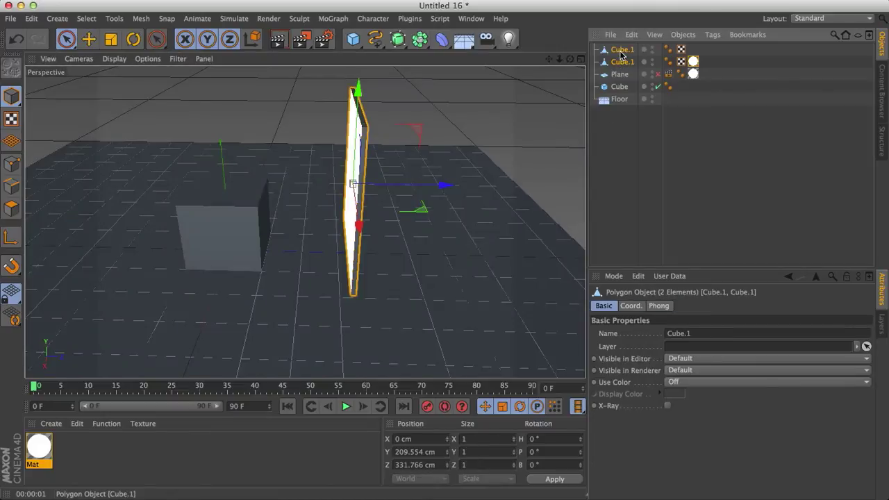
{"action": "key", "text": "alt+g"}
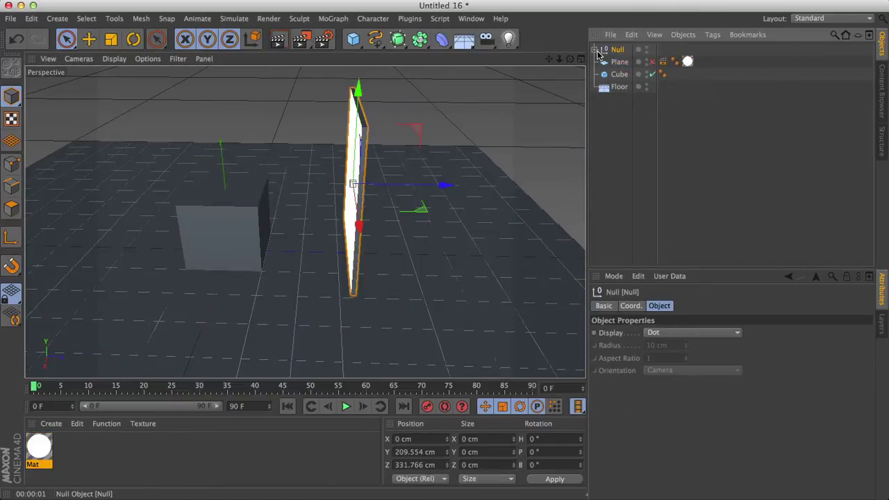
{"action": "left_click", "coordinate": [595, 50]}
{"action": "left_click", "coordinate": [596, 50]}
- Add a Compositing tag to the Null with Seen by Camera off, then render
{"action": "right_click", "coordinate": [620, 53]}
{"action": "mouse_move", "coordinate": [642, 57]}
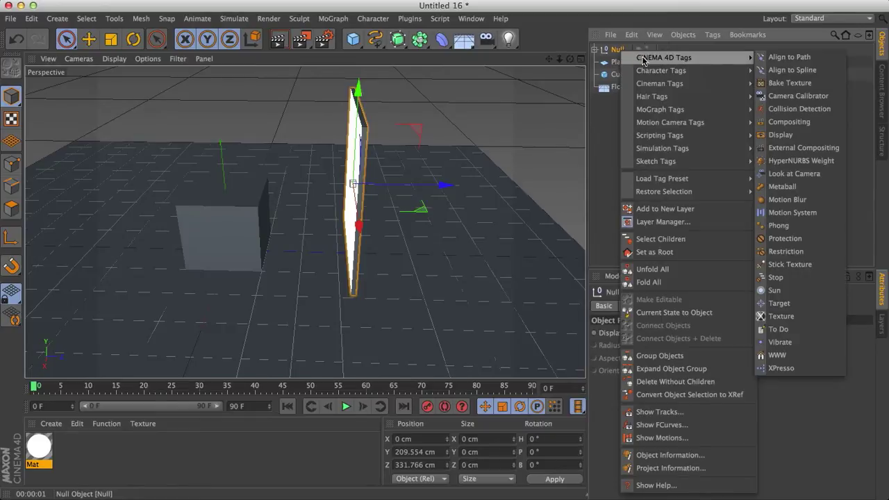
{"action": "left_click", "coordinate": [789, 121]}
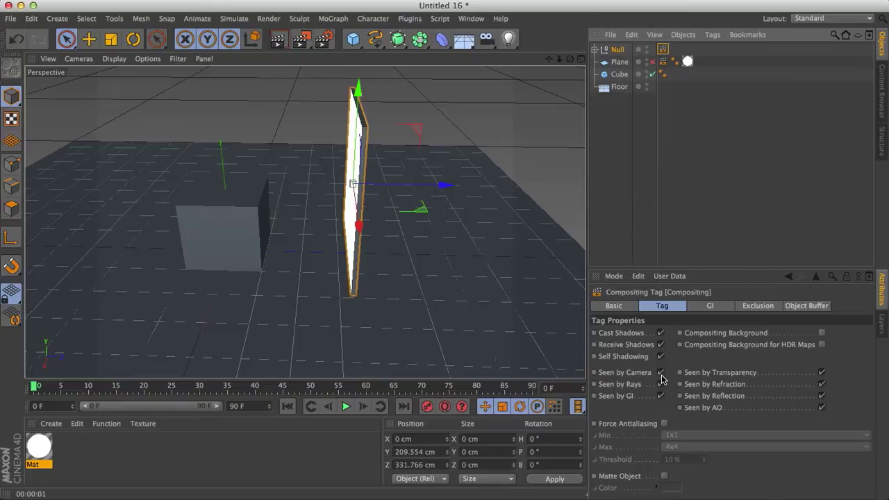
{"action": "left_click", "coordinate": [661, 372]}
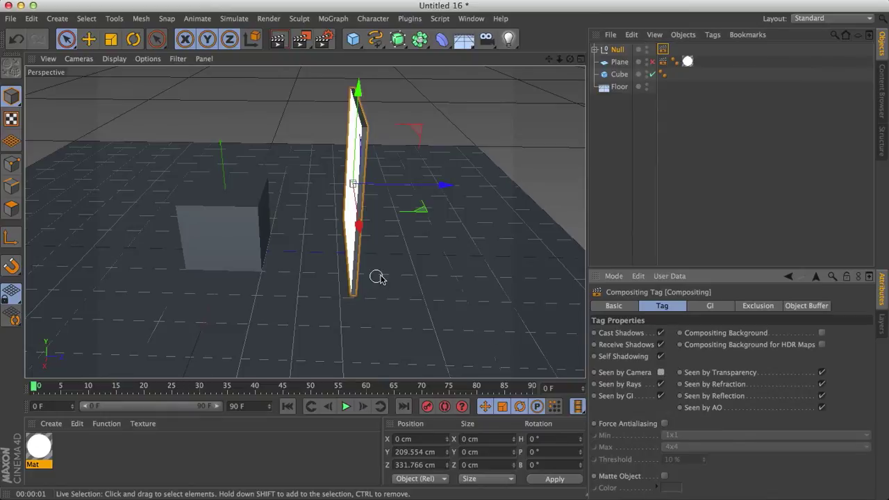
{"action": "left_click_drag", "start_coordinate": [377, 275], "coordinate": [357, 260], "text": "alt"}
{"action": "key", "text": "super+r"}
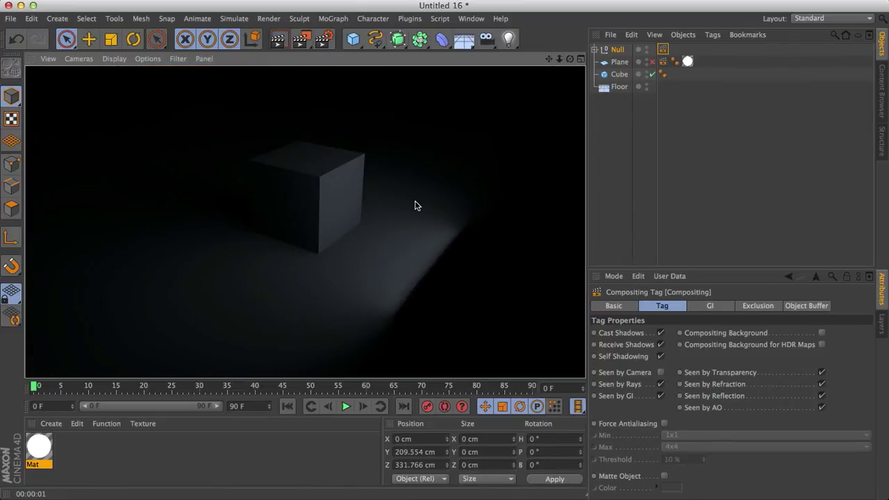
- Adjust the plane, close Untitled 16 without saving, and render LowPolyPlanetTutorial.c4d
{"action": "left_click_drag", "start_coordinate": [415, 206], "coordinate": [540, 222]}
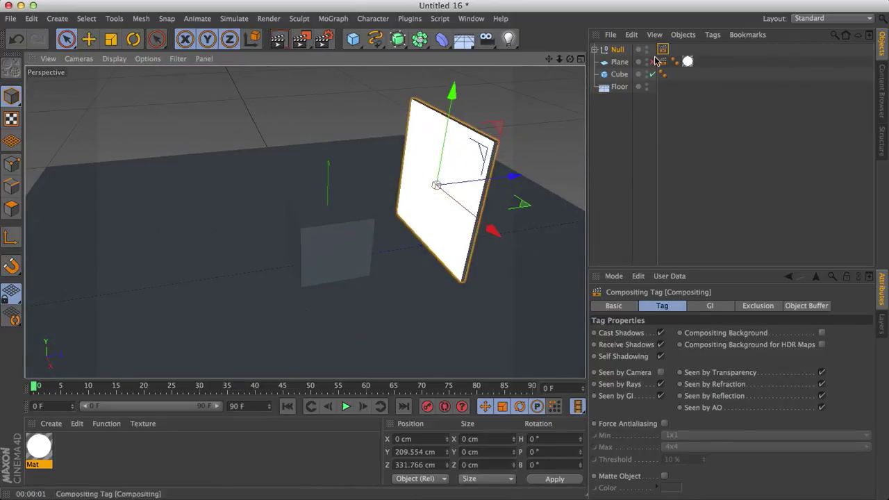
{"action": "left_click_drag", "start_coordinate": [478, 187], "coordinate": [416, 187]}
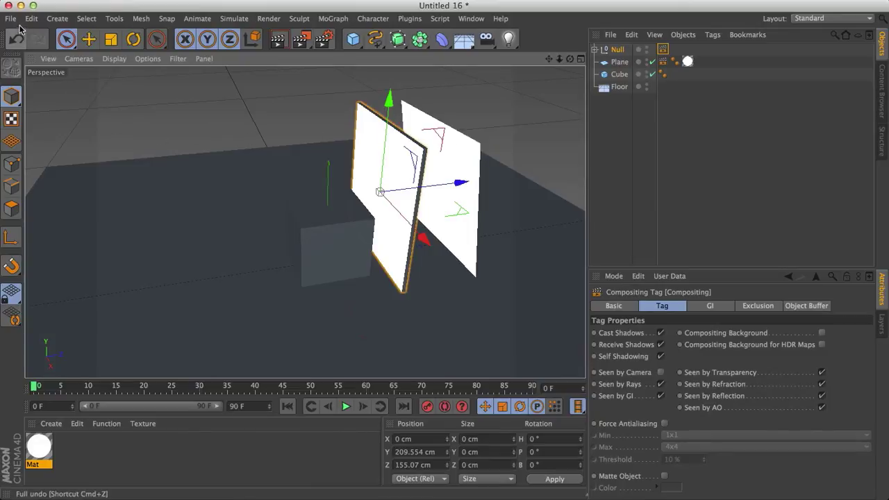
{"action": "left_click", "coordinate": [9, 6]}
{"action": "left_click", "coordinate": [395, 188]}
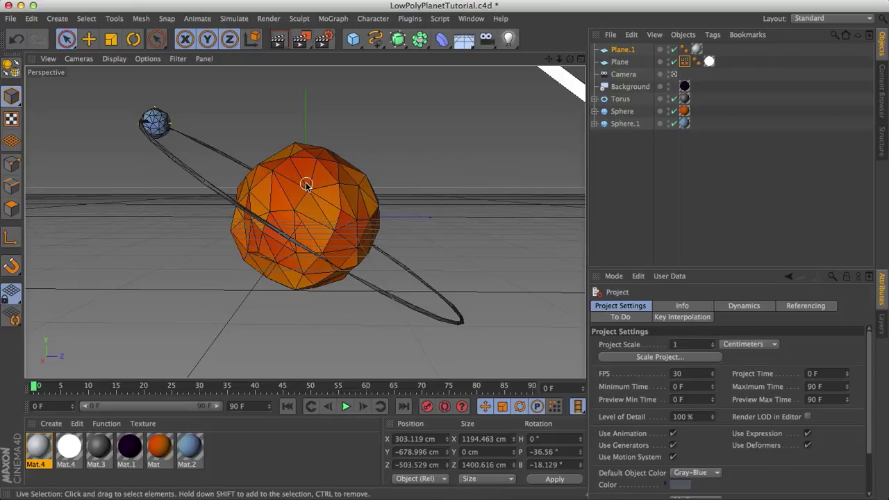
{"action": "key", "text": "super+r"}
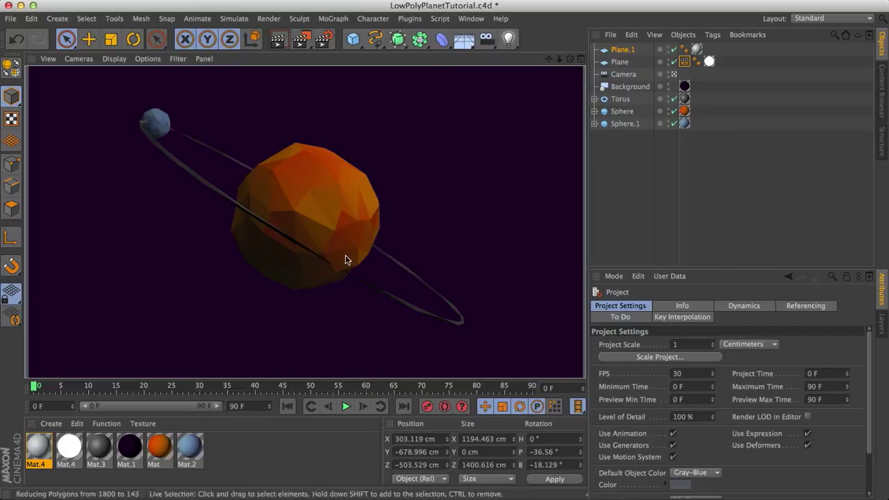
- Leave the scene camera, reveal the two light planes, and inspect Mat.4's white 100% luminance
{"action": "left_click", "coordinate": [673, 75]}
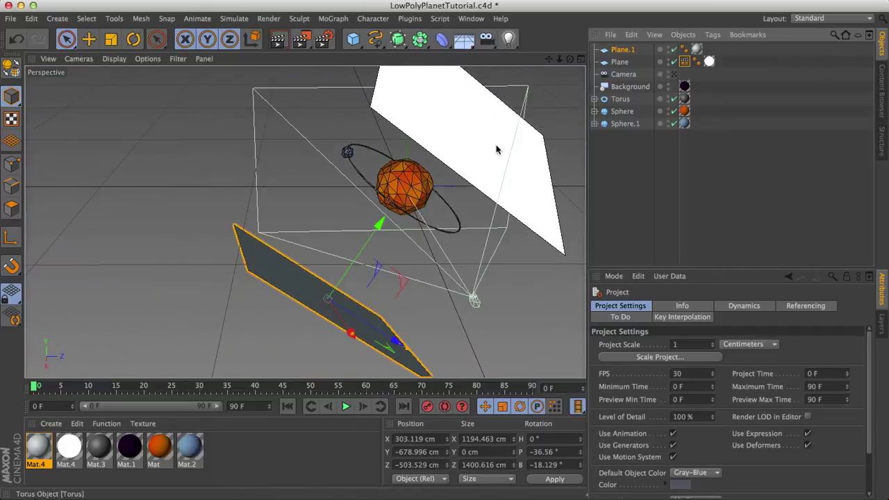
{"action": "left_click_drag", "start_coordinate": [426, 179], "coordinate": [402, 186], "text": "alt"}
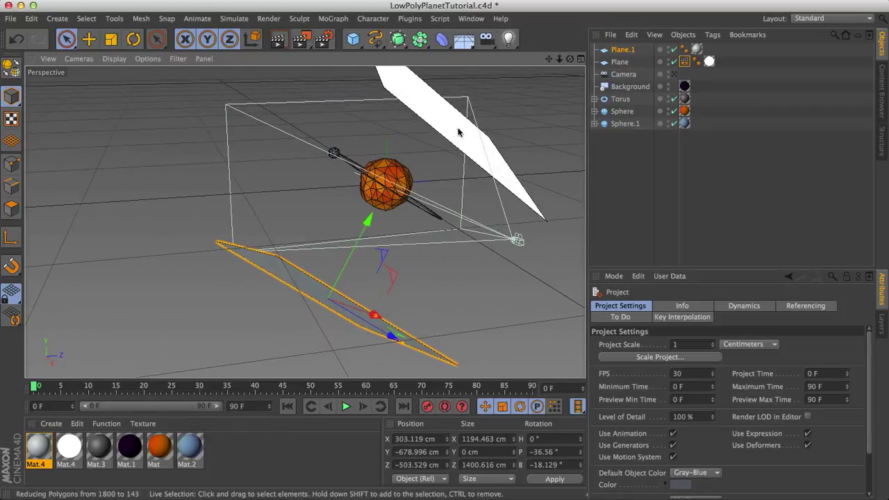
{"action": "left_click", "coordinate": [455, 118]}
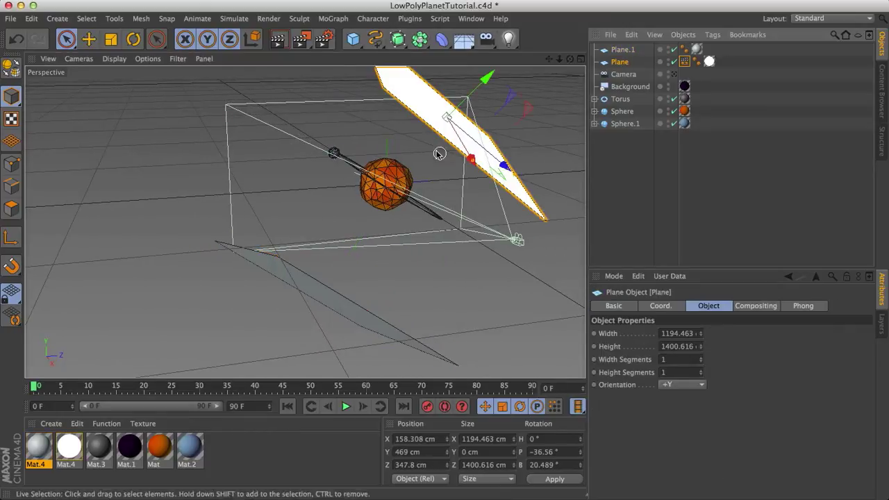
{"action": "left_click", "coordinate": [68, 447]}
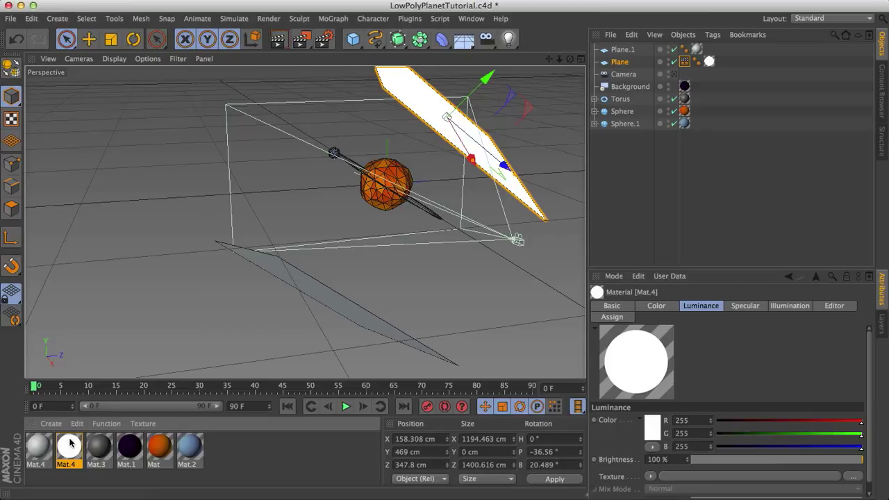
- Check Mat.4's luminance, return to the scene camera, verify the plane's Compositing tag, and render
{"action": "left_click", "coordinate": [43, 449]}
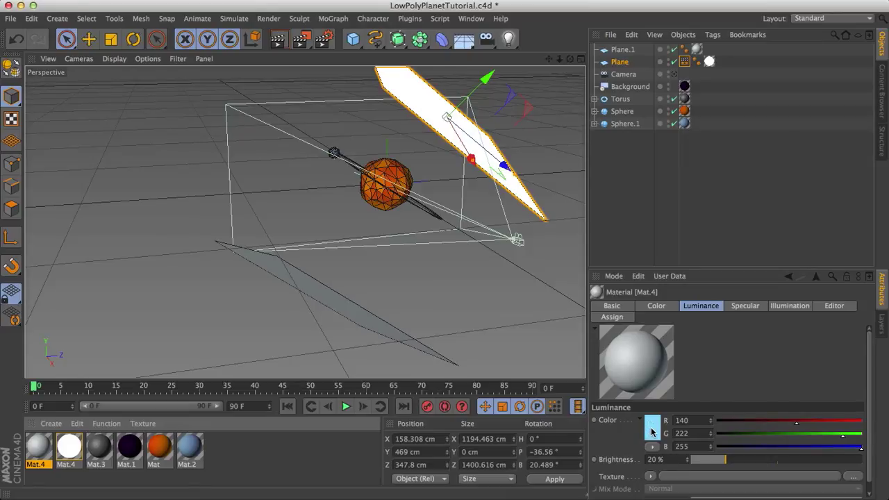
{"action": "left_click", "coordinate": [673, 74]}
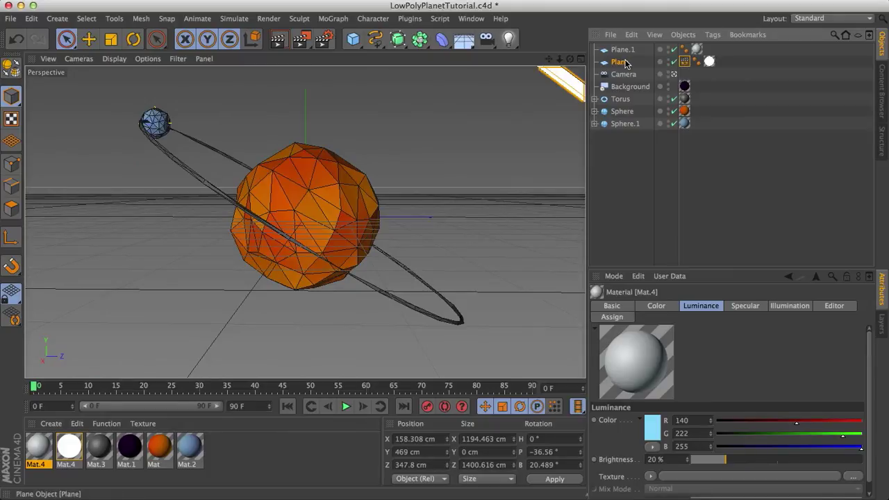
{"action": "left_click", "coordinate": [685, 62]}
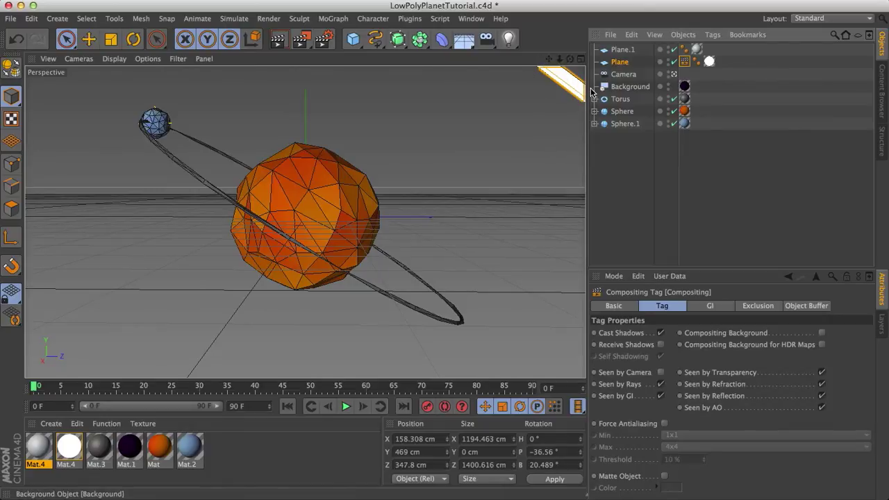
{"action": "key", "text": "super+r"}
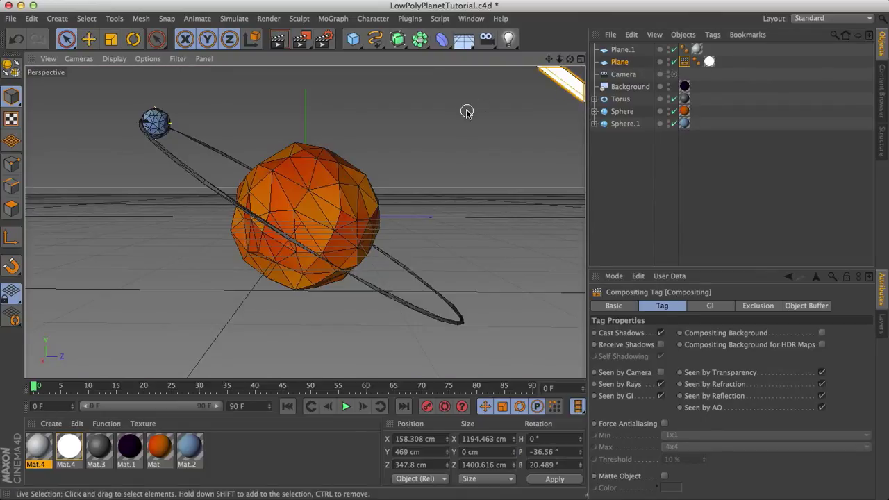
- Re-render the viewport to show the orange low-poly planet, ring and moon on purple
{"action": "key", "text": "super+r"}
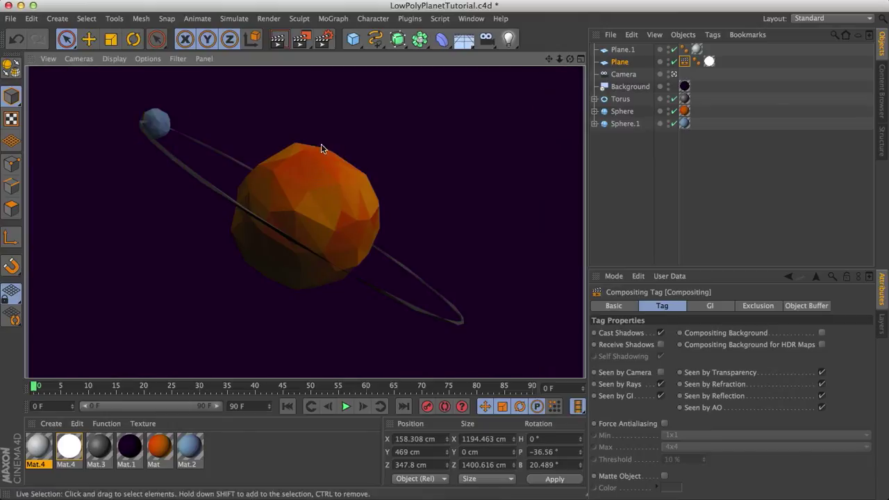